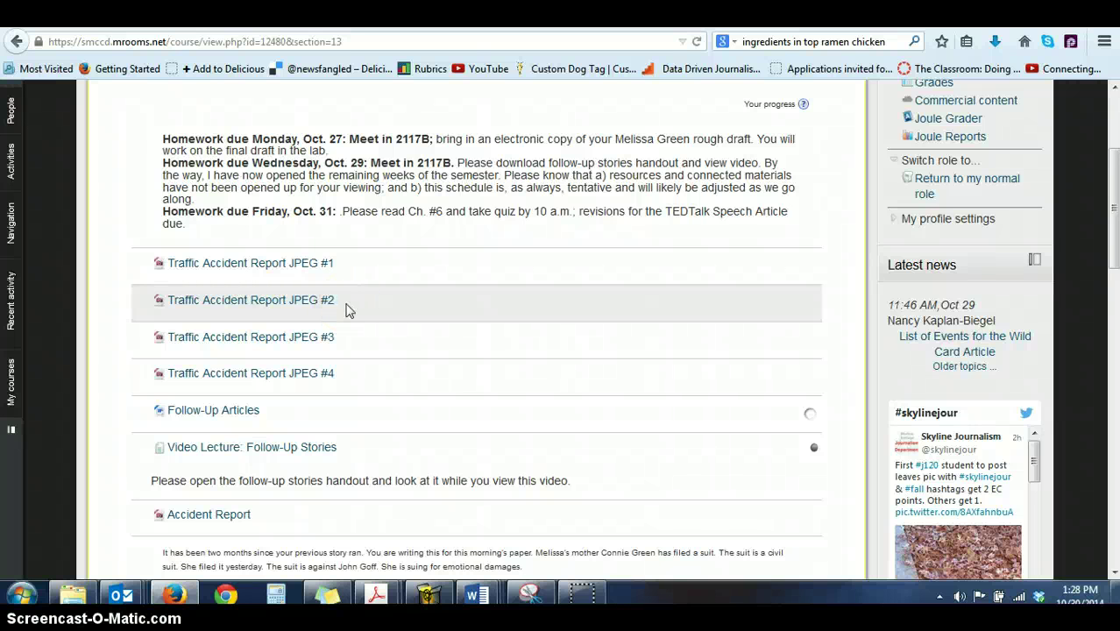
- Open 'Assignment #5: Wild Card Article' from the October 26–November 1 week section
{"action": "middle_click", "coordinate": [449, 370]}
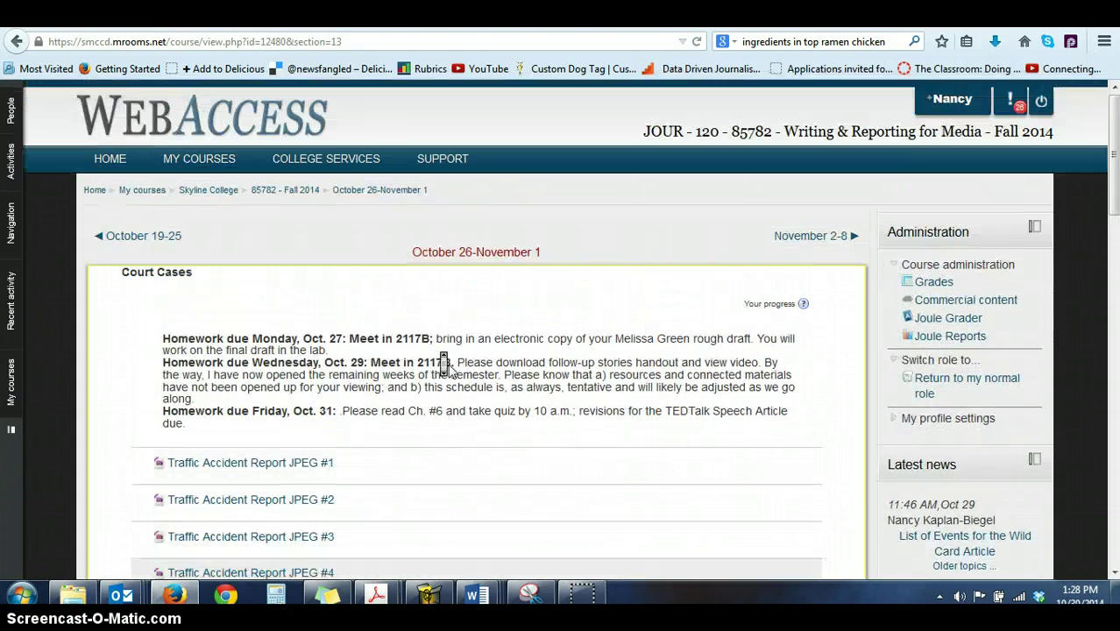
{"action": "left_click", "coordinate": [513, 249]}
{"action": "middle_click", "coordinate": [457, 344]}
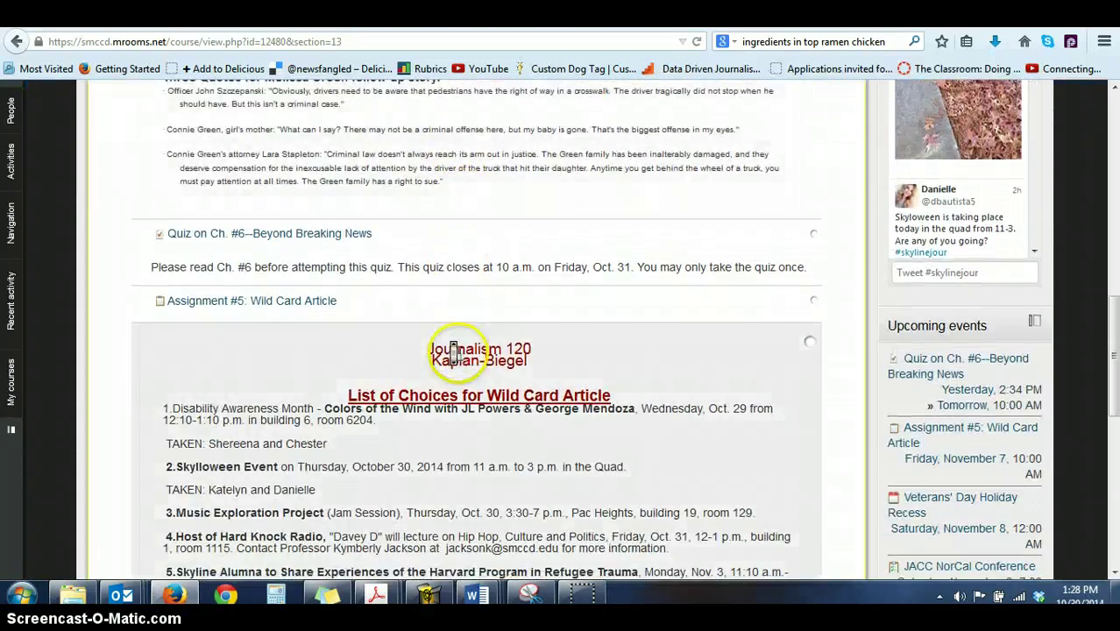
{"action": "left_click", "coordinate": [377, 236]}
{"action": "left_click", "coordinate": [298, 261]}
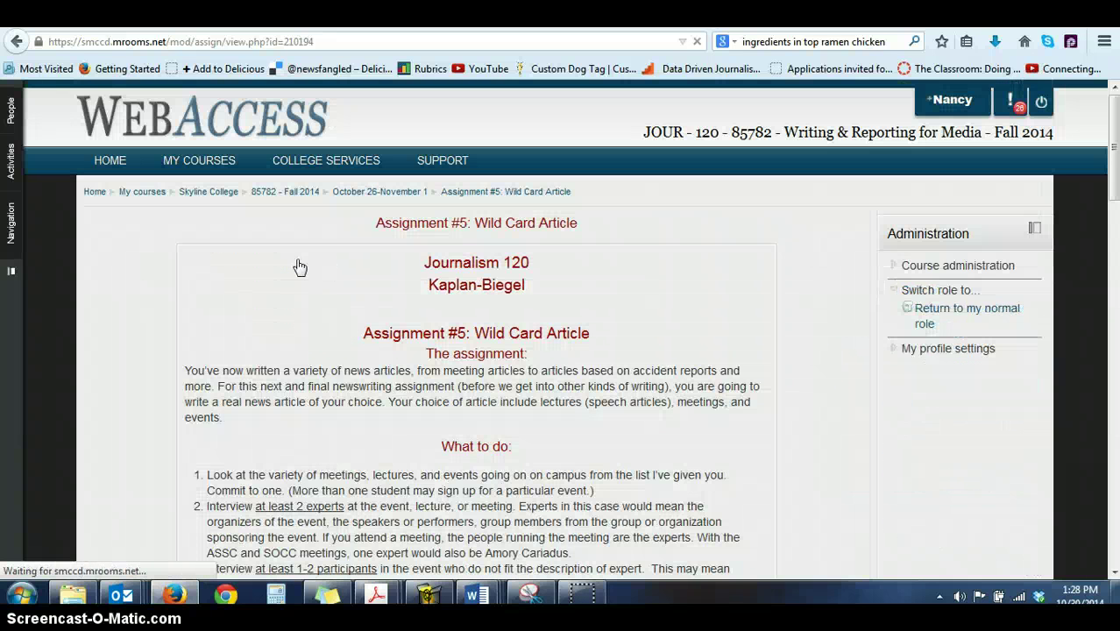
- Scroll through the assignment's instructions, Bonuses, submission status and rubric (Accuracy, max 6)
{"action": "scroll", "coordinate": [476, 324], "scroll_direction": "down", "scroll_amount": 3}
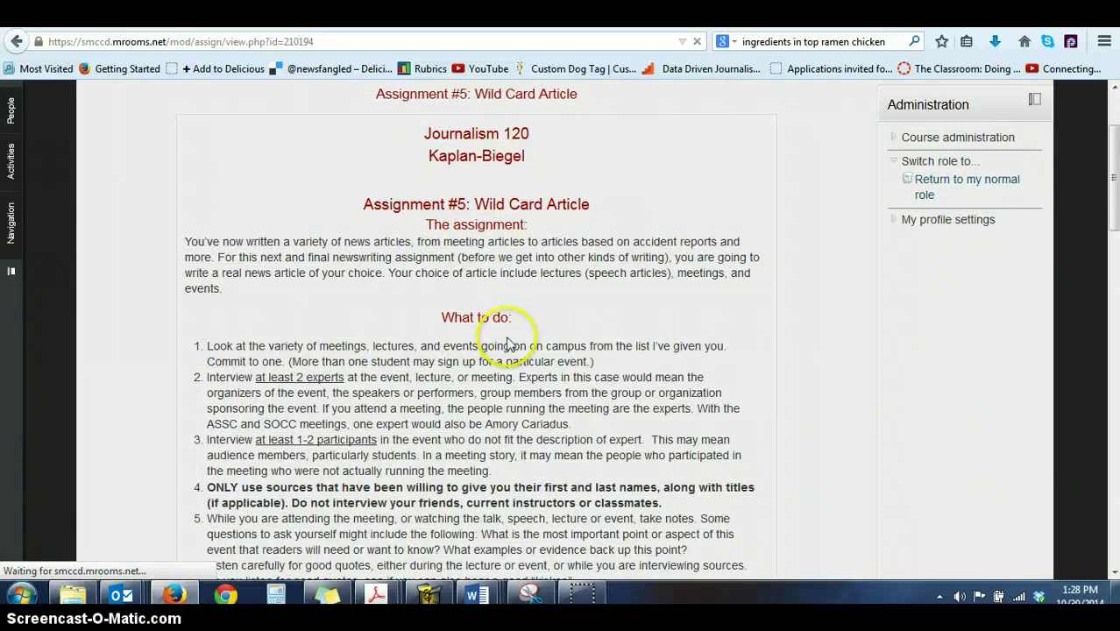
{"action": "scroll", "coordinate": [509, 346], "scroll_direction": "down", "scroll_amount": 10}
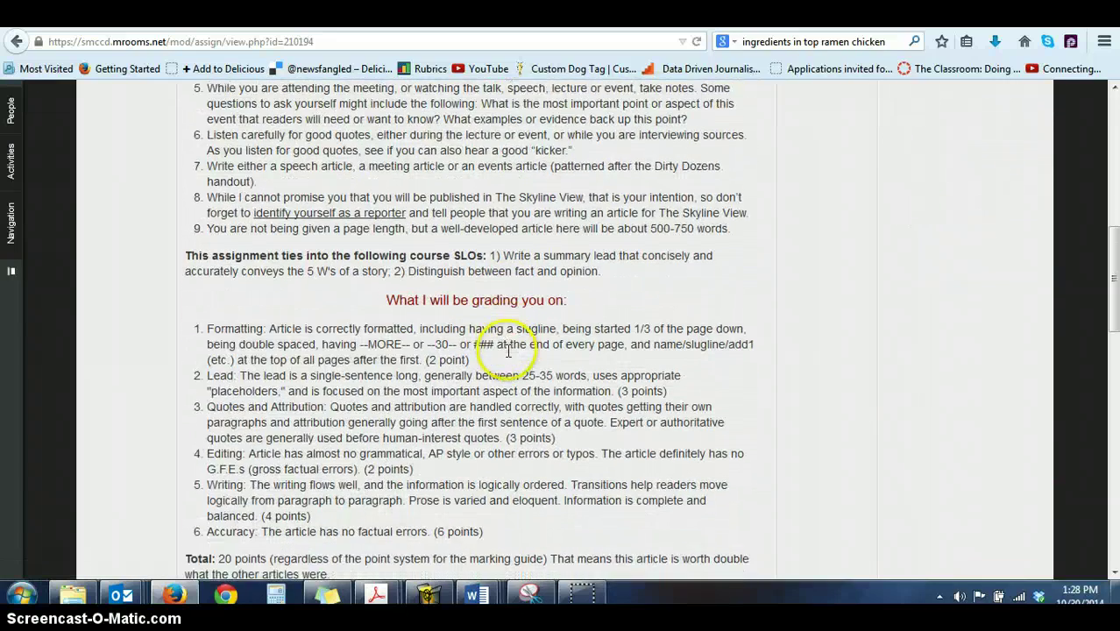
{"action": "scroll", "coordinate": [530, 298], "scroll_direction": "down", "scroll_amount": 4}
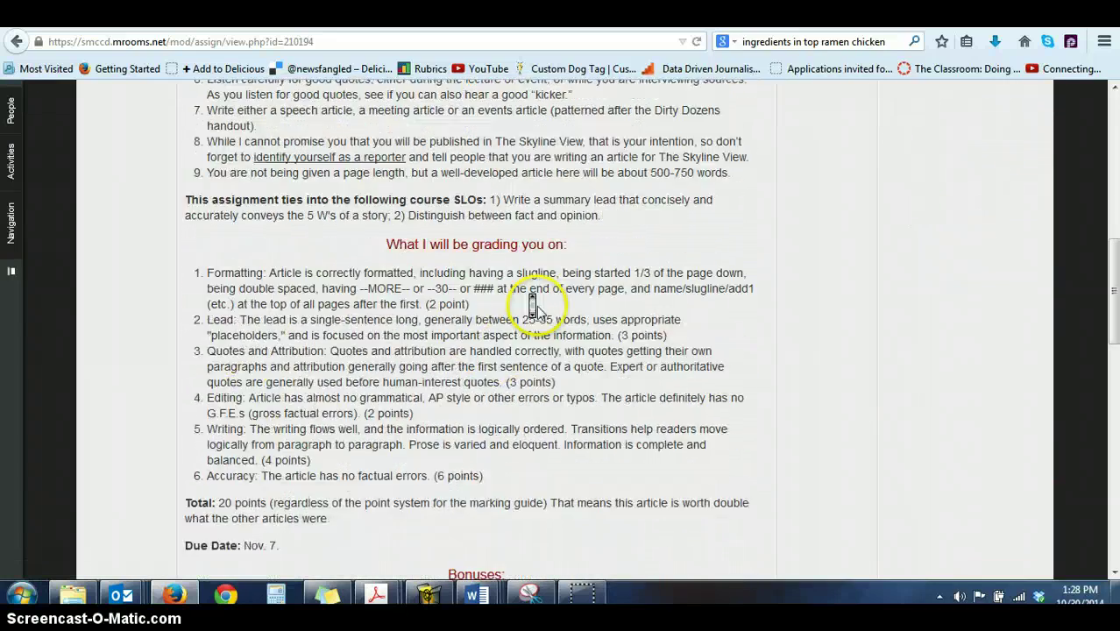
{"action": "scroll", "coordinate": [534, 307], "scroll_direction": "down", "scroll_amount": 2}
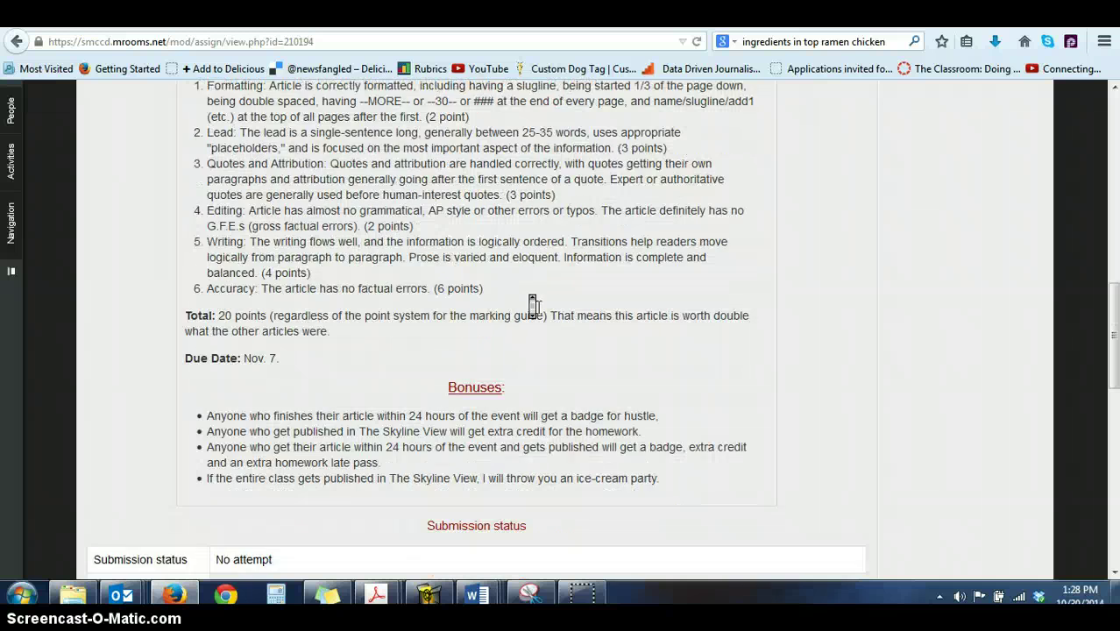
{"action": "scroll", "coordinate": [451, 298], "scroll_direction": "down", "scroll_amount": 5}
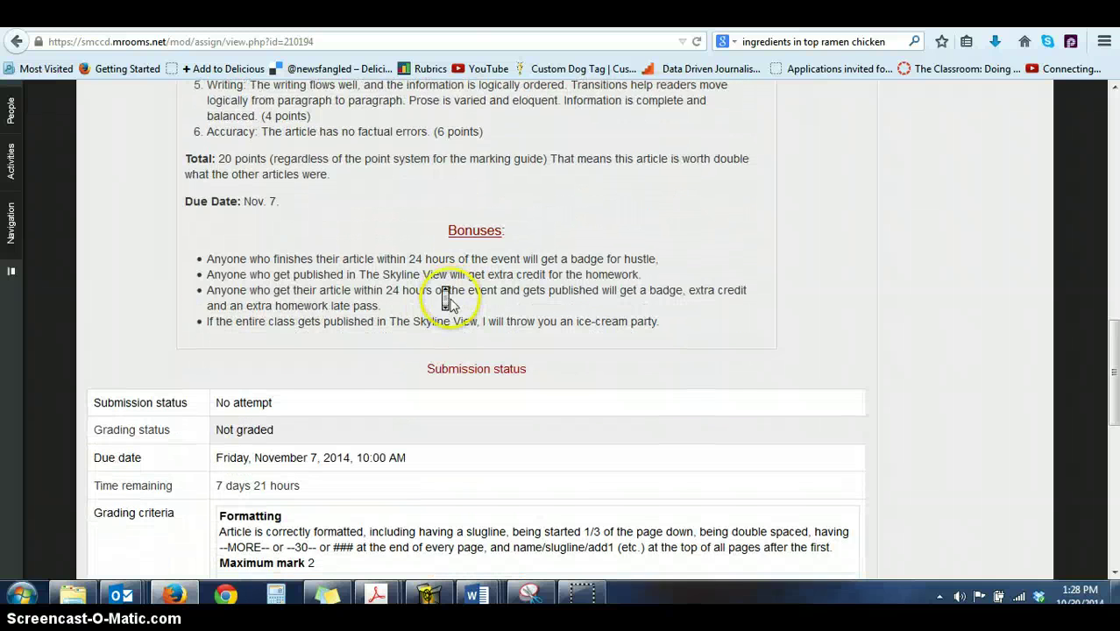
{"action": "scroll", "coordinate": [451, 302], "scroll_direction": "down", "scroll_amount": 1}
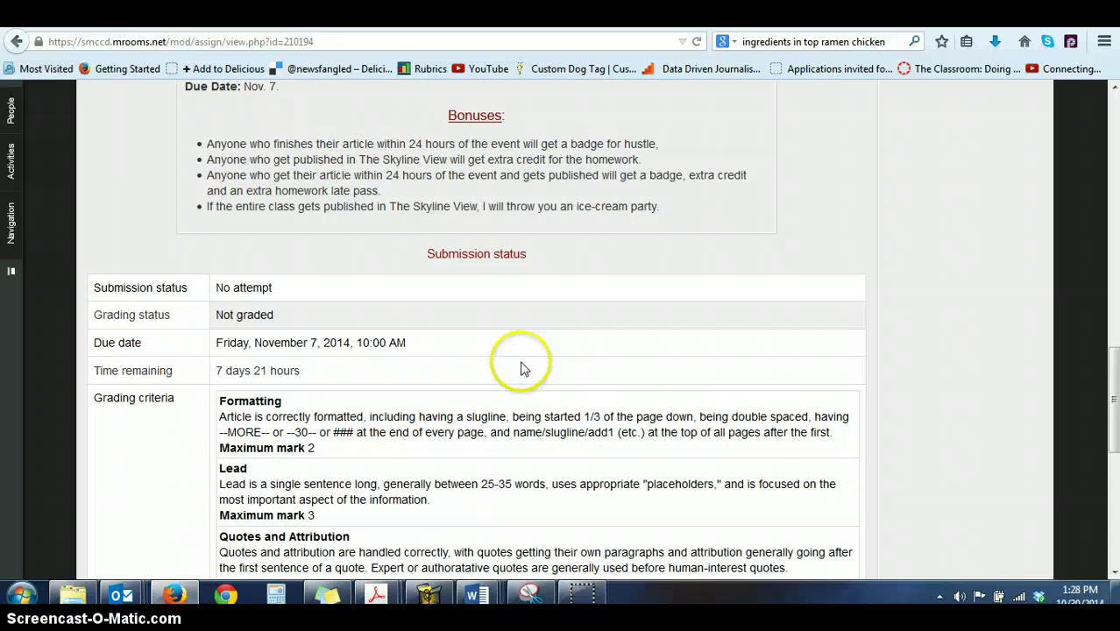
{"action": "scroll", "coordinate": [520, 368], "scroll_direction": "down", "scroll_amount": 3}
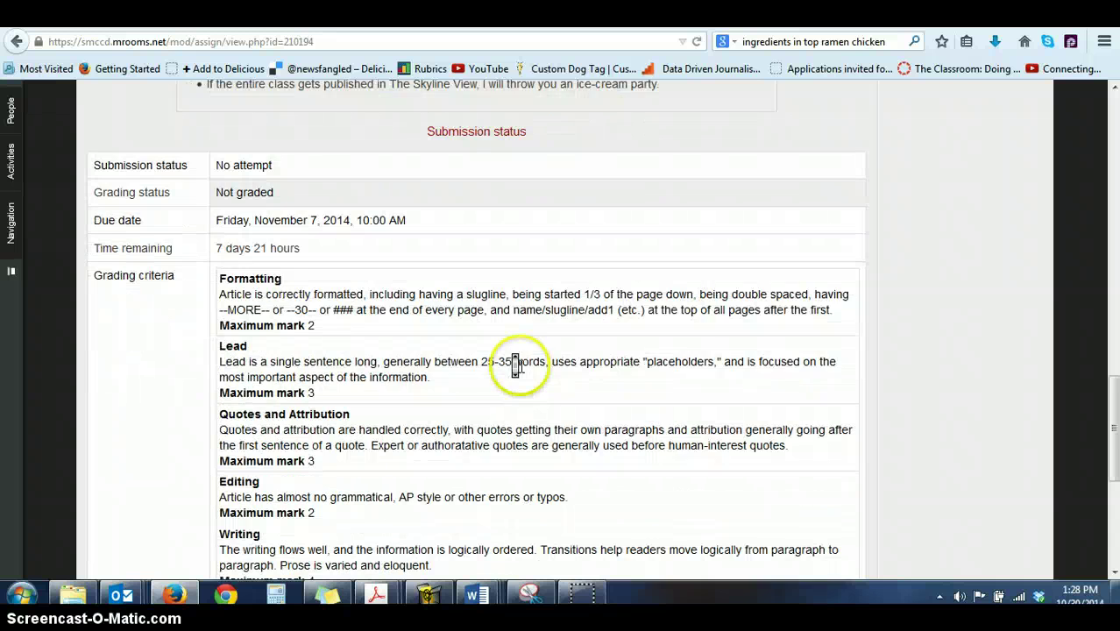
{"action": "scroll", "coordinate": [516, 367], "scroll_direction": "down", "scroll_amount": 1}
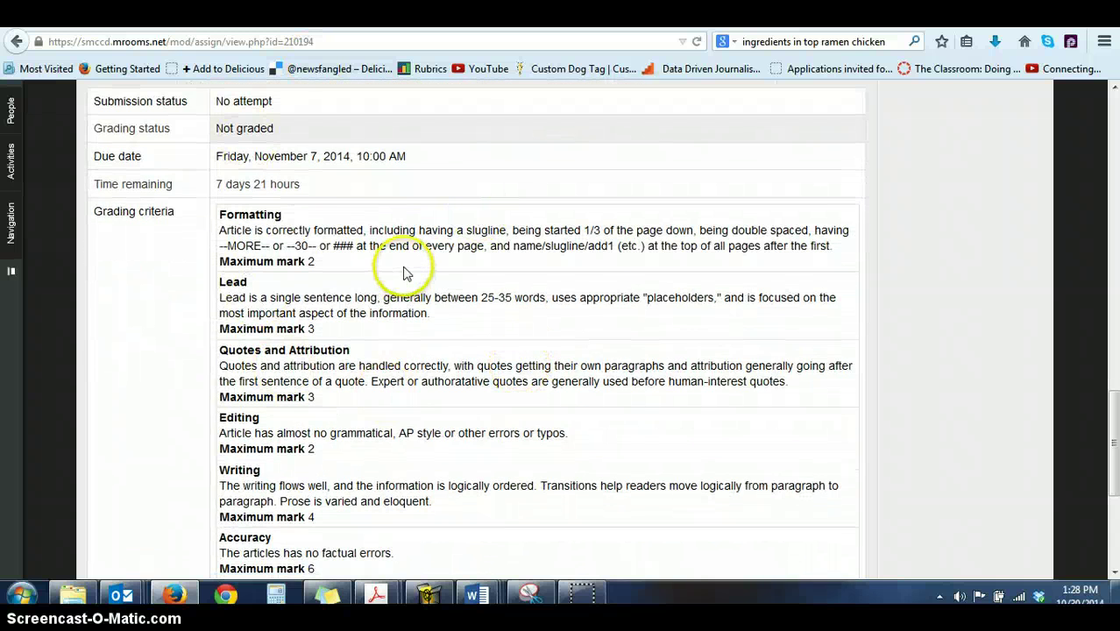
{"action": "scroll", "coordinate": [403, 274], "scroll_direction": "down", "scroll_amount": 5}
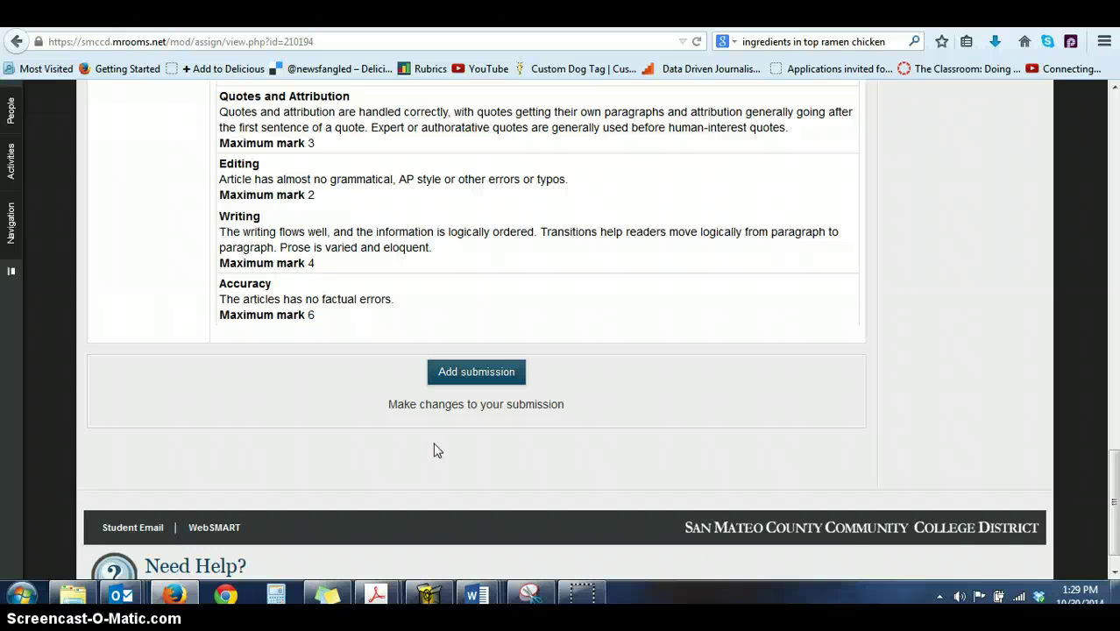
- Start a new submission and reach the empty File submissions area (100MB, 3 attachments)
{"action": "left_click", "coordinate": [493, 384]}
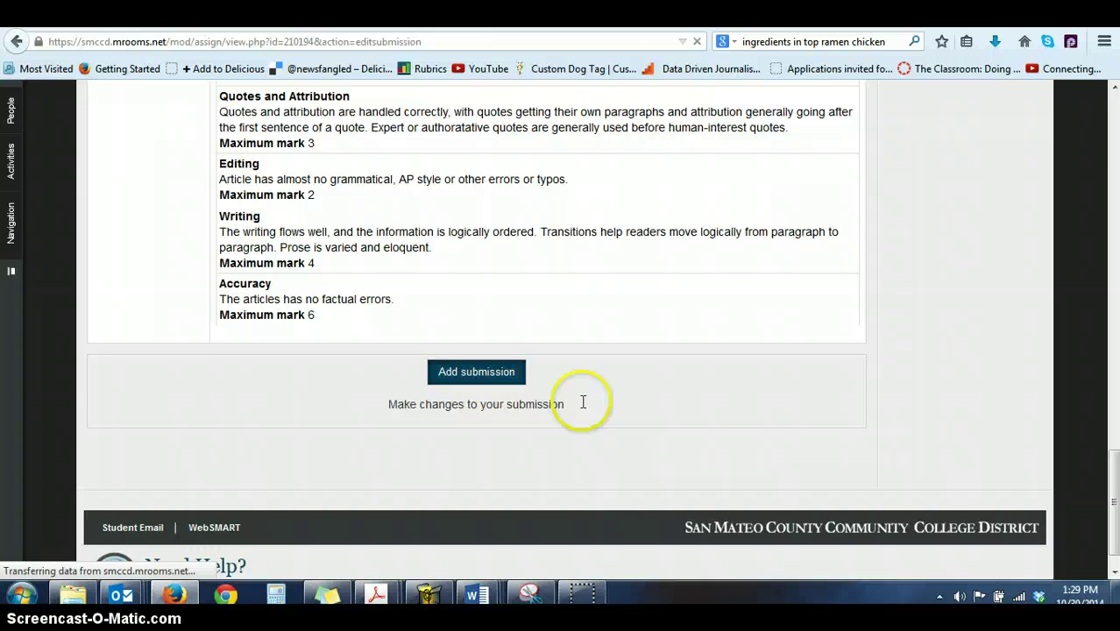
{"action": "scroll", "coordinate": [583, 411], "scroll_direction": "down", "scroll_amount": 10}
{"action": "scroll", "coordinate": [586, 429], "scroll_direction": "down", "scroll_amount": 3}
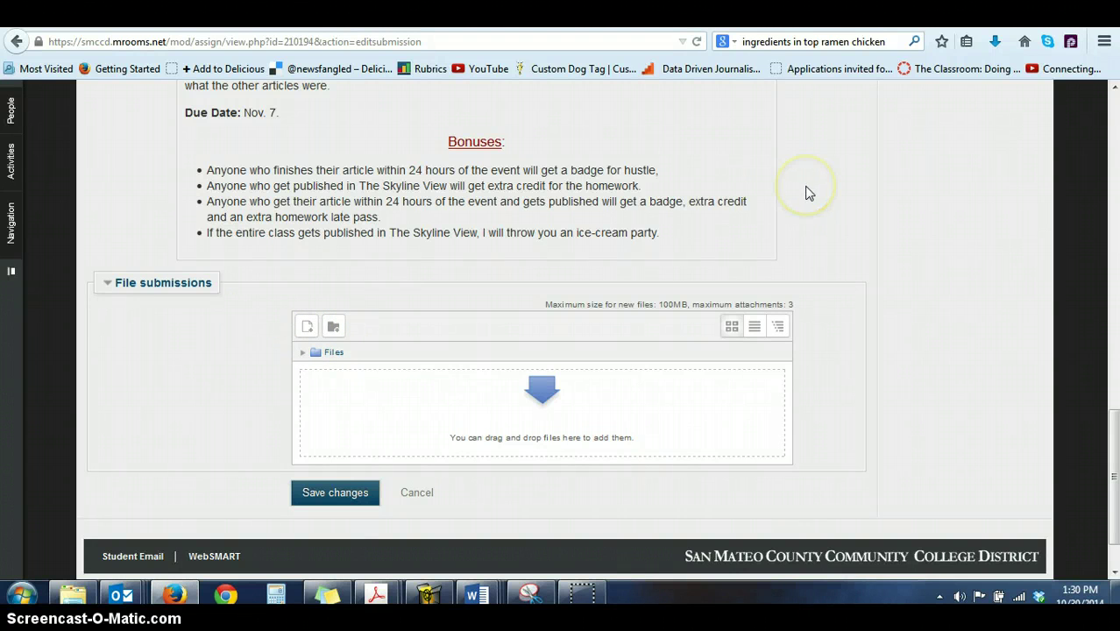
{"action": "left_click", "coordinate": [957, 237]}
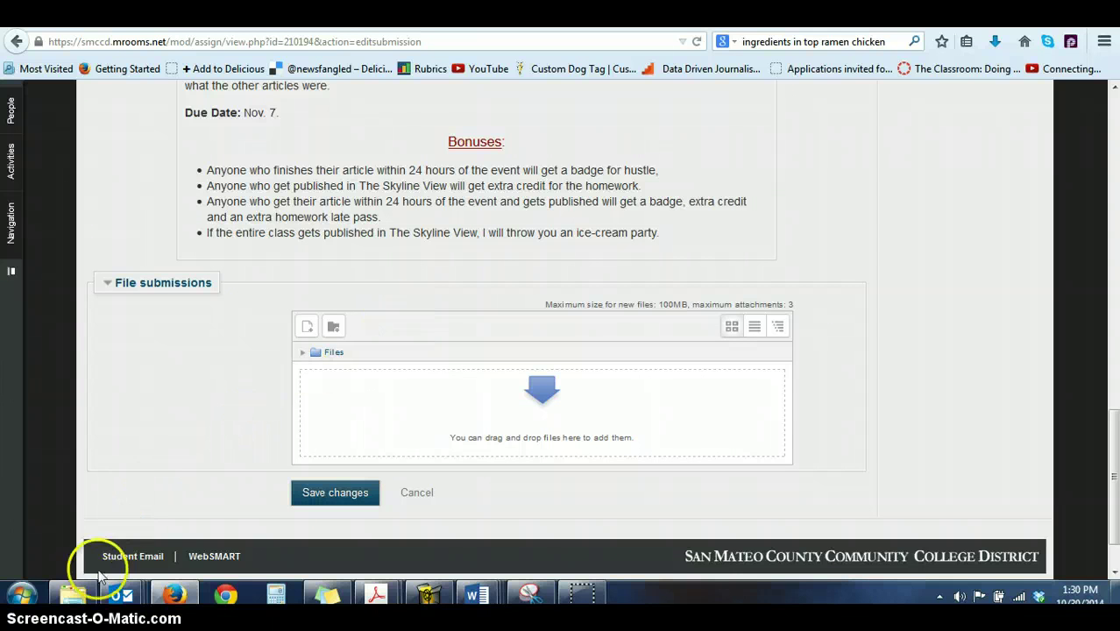
- Drag the Fall 2010 self-assessment Word document from the Fall 2014 folder into File submissions
{"action": "left_click", "coordinate": [73, 595]}
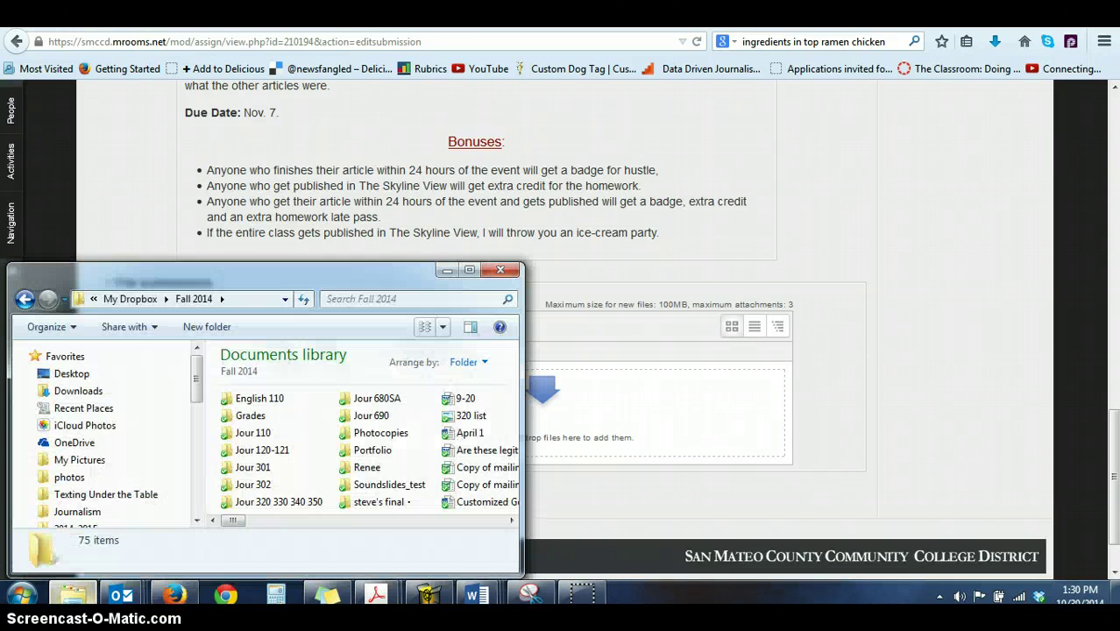
{"action": "left_click_drag", "start_coordinate": [296, 275], "coordinate": [876, 46]}
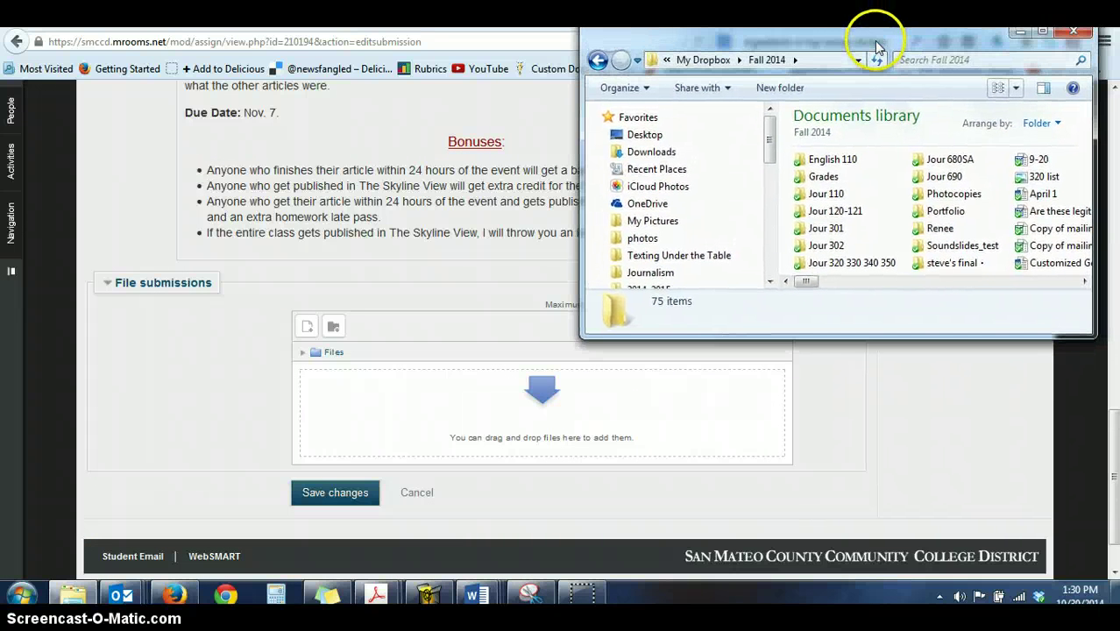
{"action": "left_click_drag", "start_coordinate": [892, 185], "coordinate": [996, 220]}
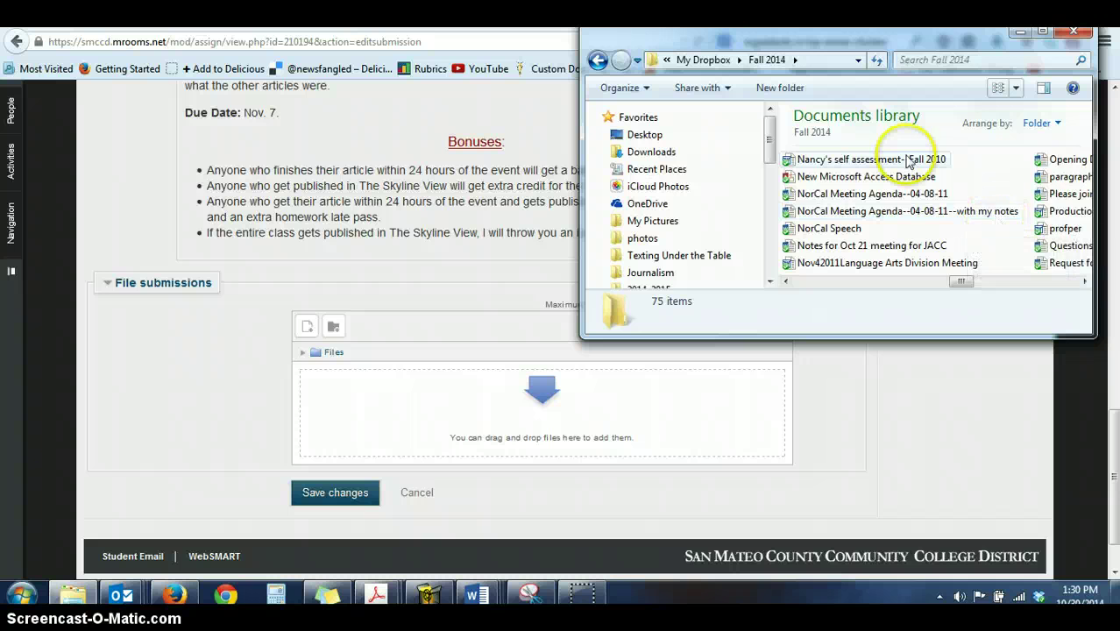
{"action": "left_click_drag", "start_coordinate": [908, 161], "coordinate": [543, 405]}
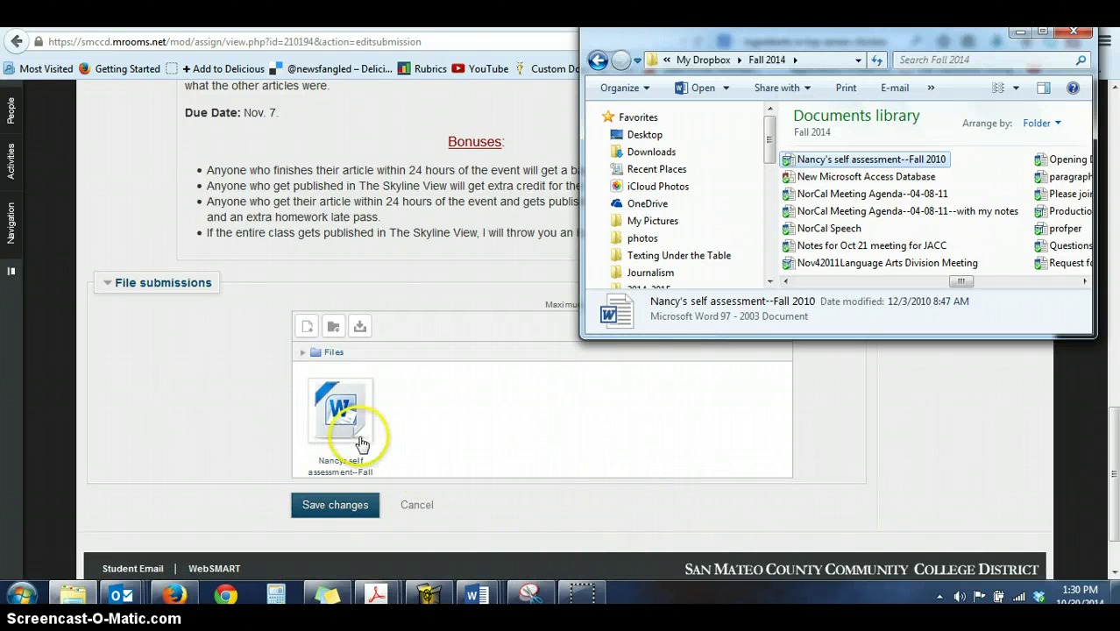
- Save the submission with the self-assessment document, then reopen it with Edit submission
{"action": "left_click", "coordinate": [359, 499]}
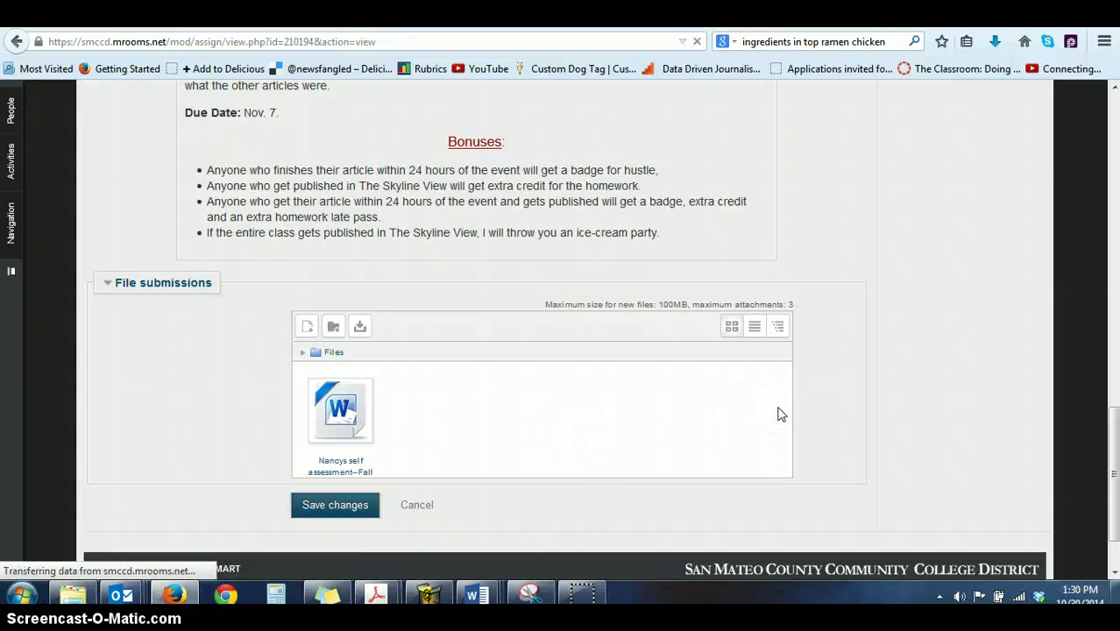
{"action": "left_click", "coordinate": [700, 357]}
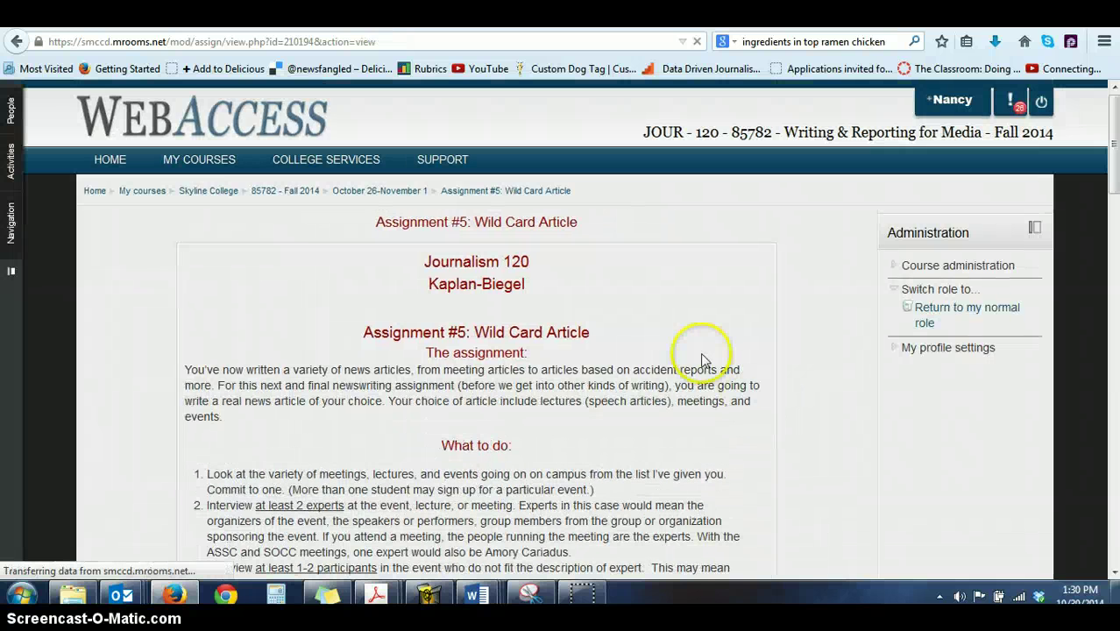
{"action": "scroll", "coordinate": [712, 363], "scroll_direction": "down", "scroll_amount": 8}
{"action": "scroll", "coordinate": [707, 367], "scroll_direction": "down", "scroll_amount": 14}
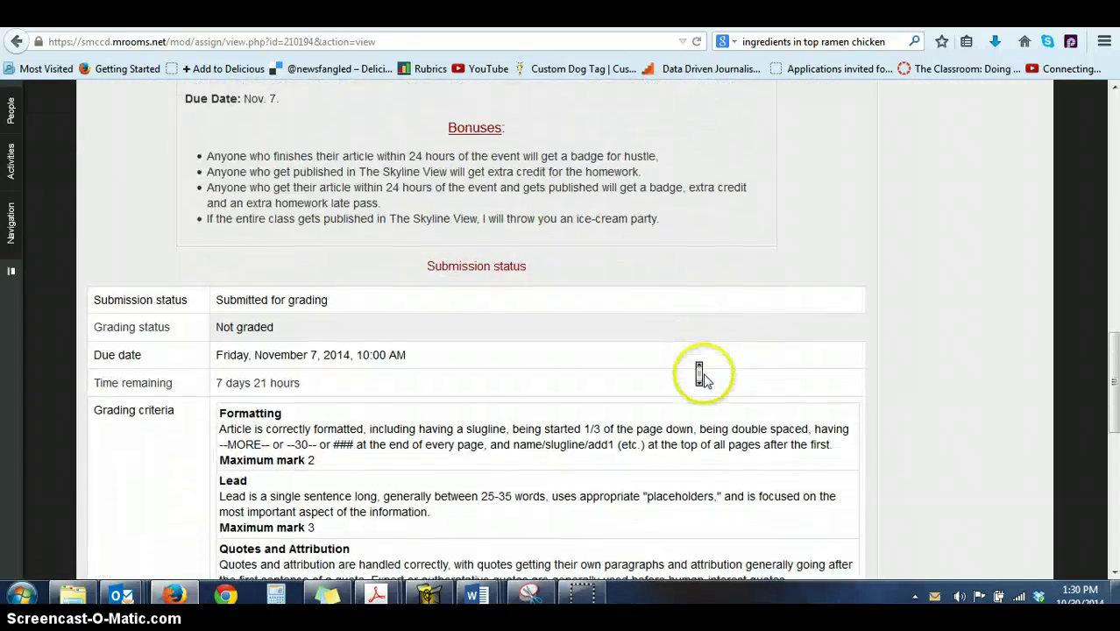
{"action": "scroll", "coordinate": [700, 392], "scroll_direction": "down", "scroll_amount": 2}
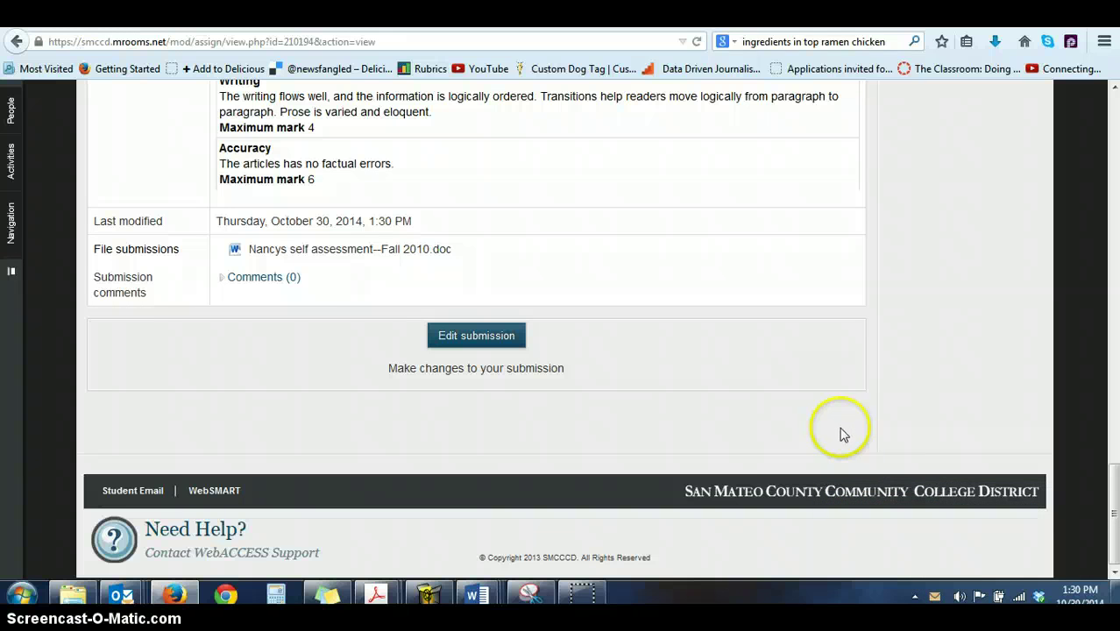
{"action": "left_click", "coordinate": [502, 346]}
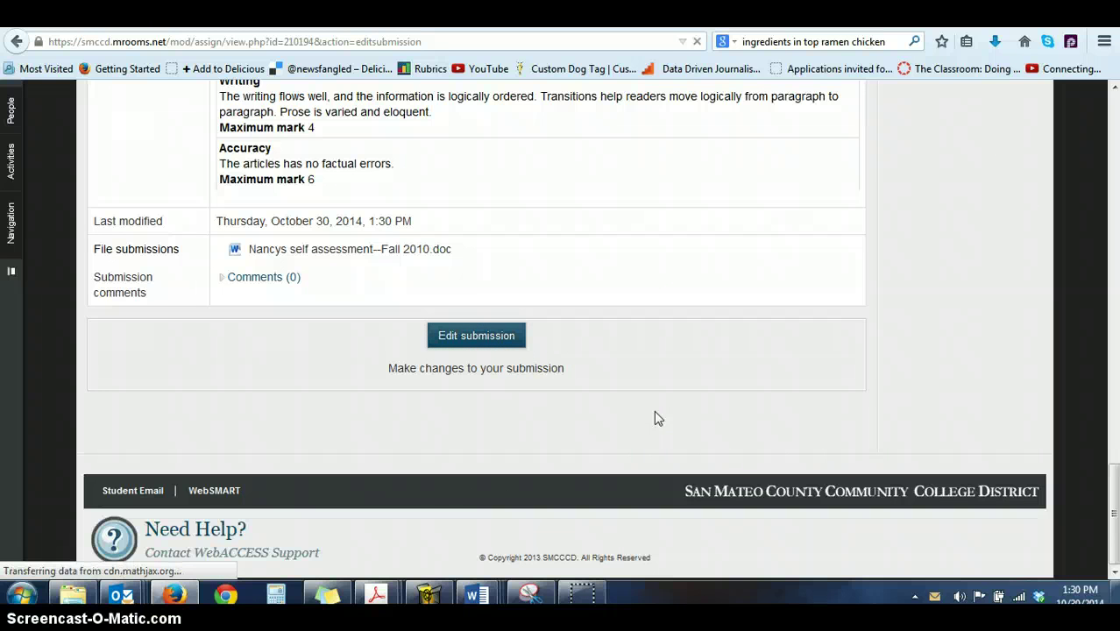
- Drag NorCal Speech.docx from the Fall 2014 folder into File submissions beside the self-assessment file
{"action": "scroll", "coordinate": [650, 421], "scroll_direction": "down", "scroll_amount": 6}
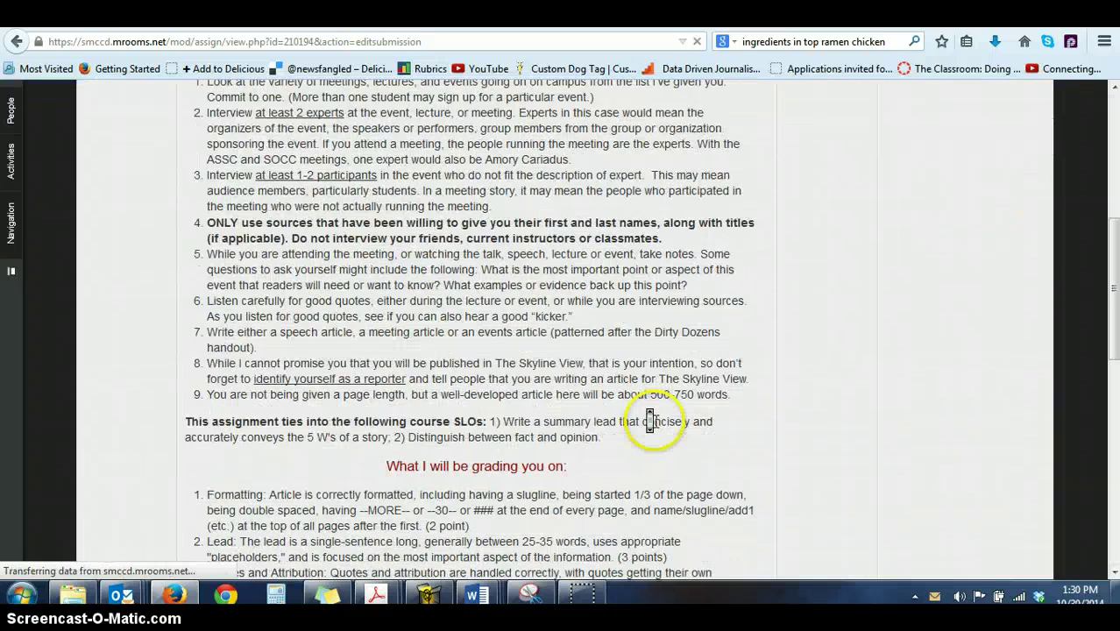
{"action": "scroll", "coordinate": [650, 421], "scroll_direction": "down", "scroll_amount": 10}
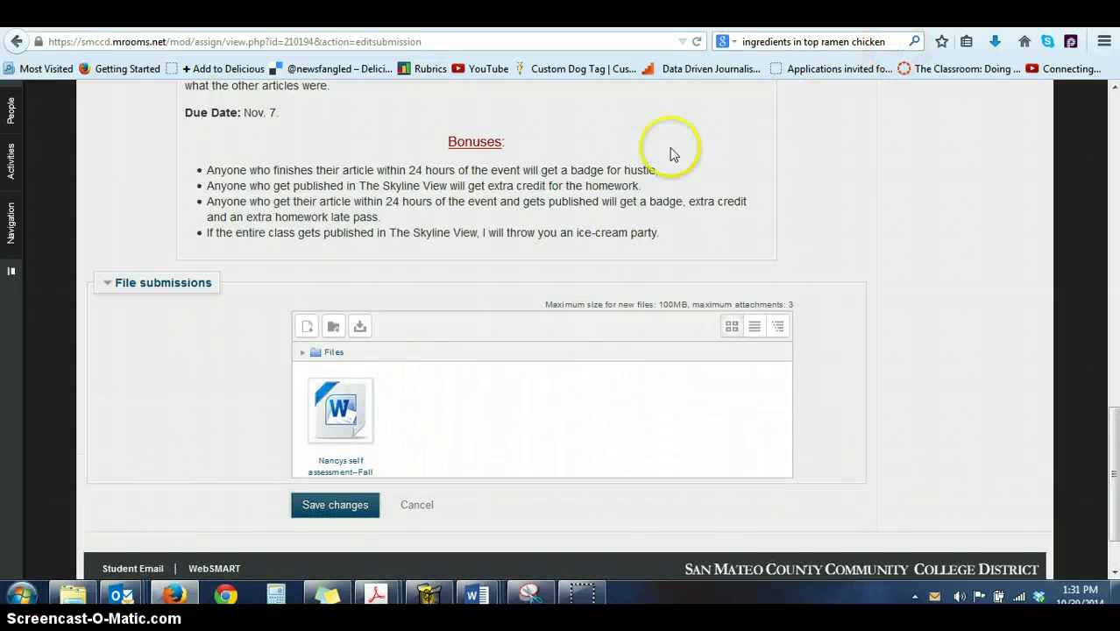
{"action": "left_click", "coordinate": [116, 491]}
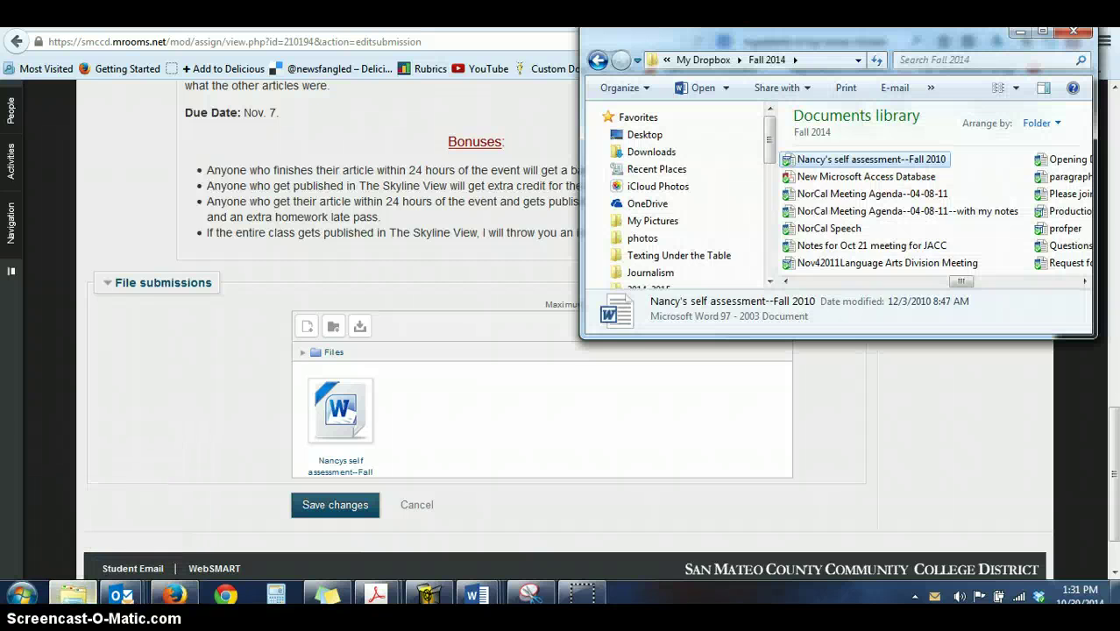
{"action": "left_click_drag", "start_coordinate": [847, 229], "coordinate": [545, 444]}
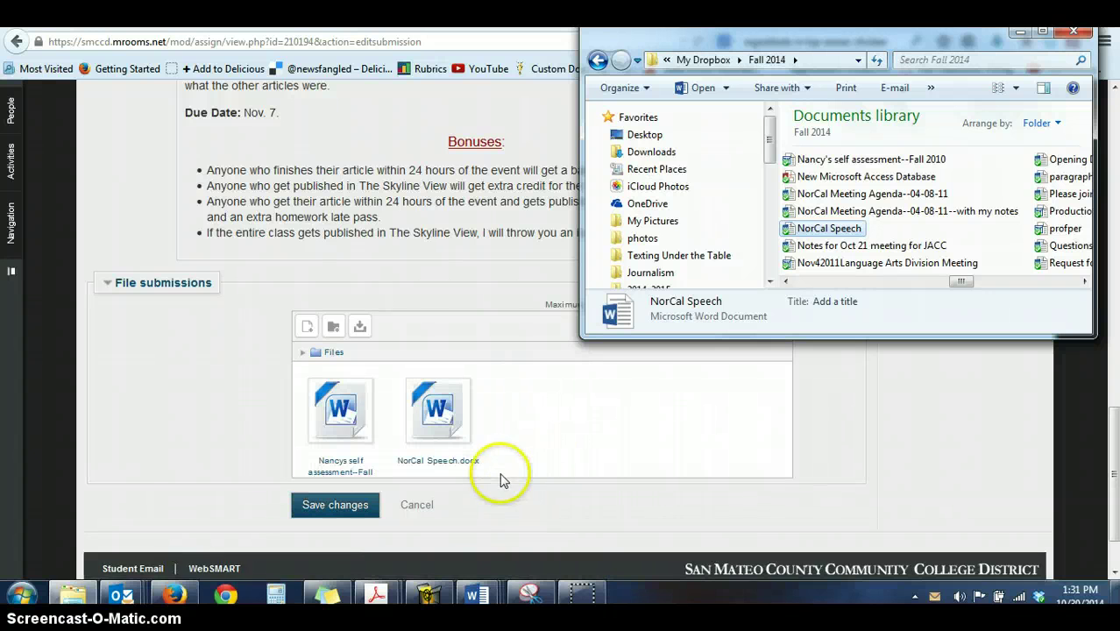
- Delete the old self-assessment file and save, leaving NorCal Speech.docx as the only file
{"action": "left_click", "coordinate": [340, 403]}
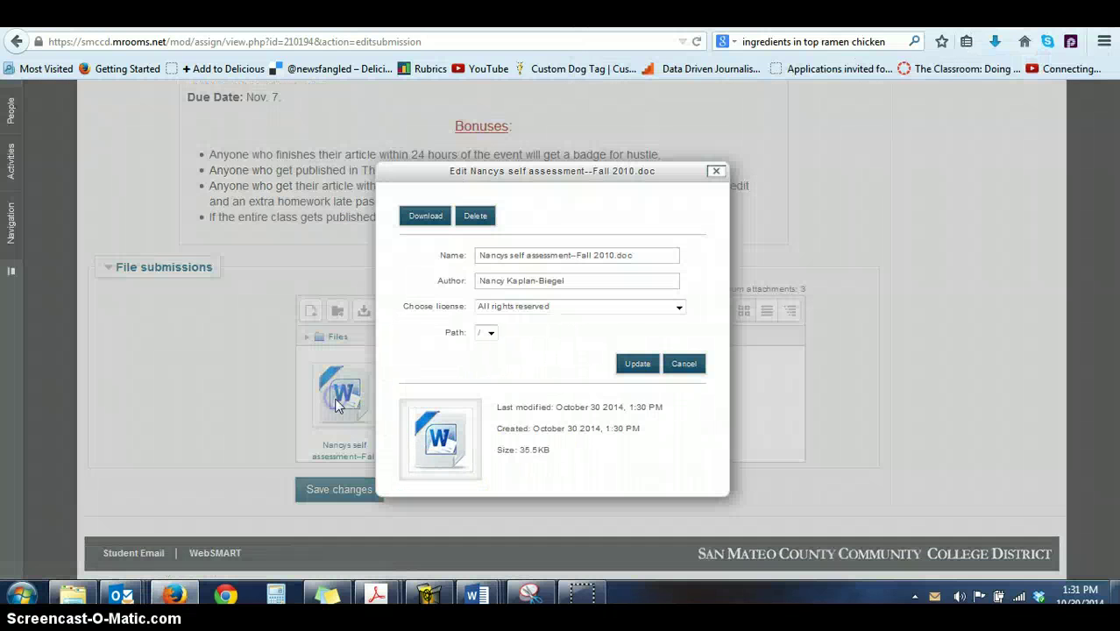
{"action": "left_click", "coordinate": [491, 226]}
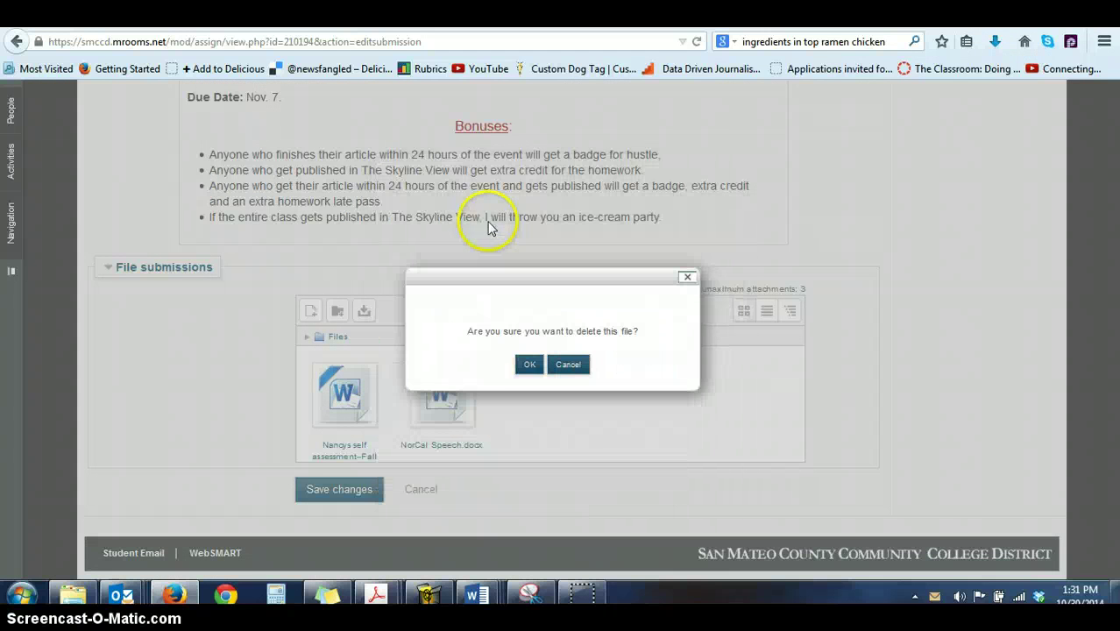
{"action": "left_click", "coordinate": [531, 364]}
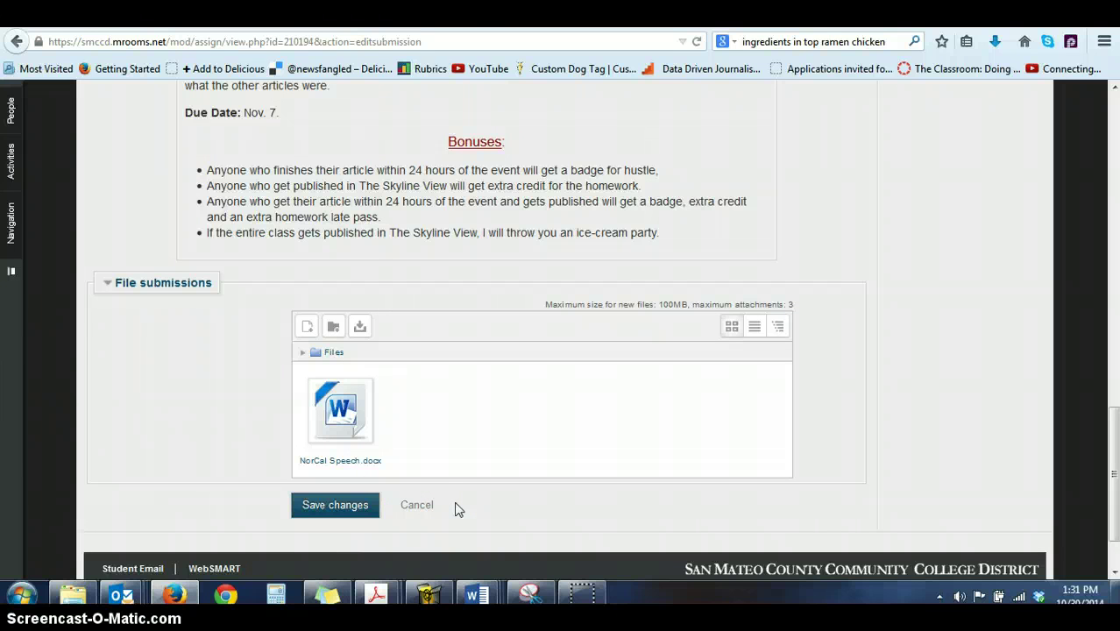
{"action": "left_click", "coordinate": [350, 508]}
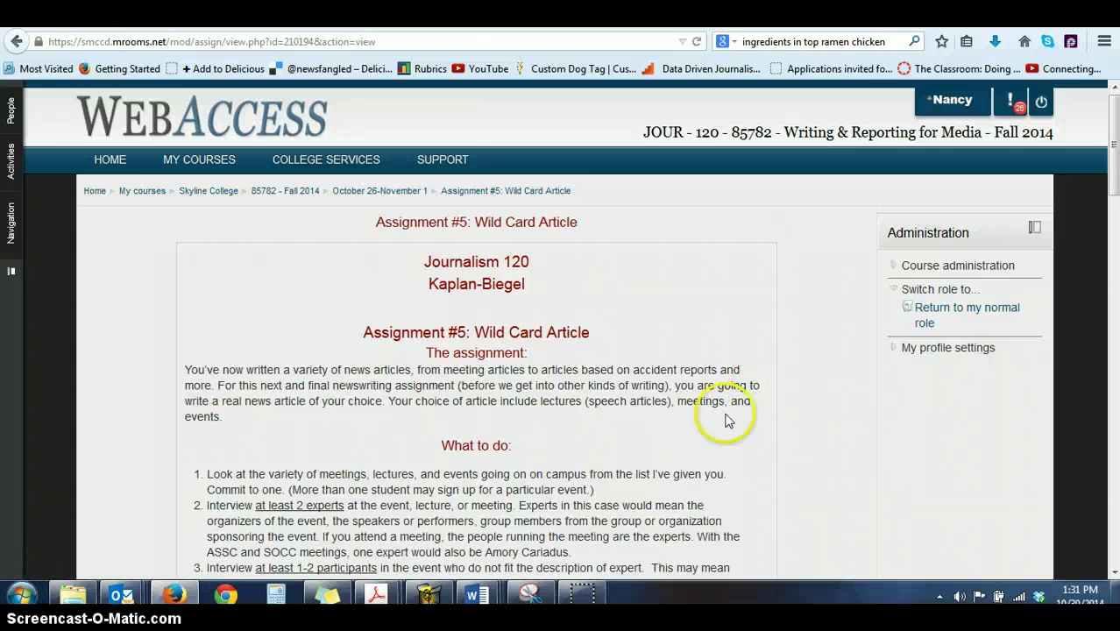
- Expand Comments (0) and type 'I have questions about my formatting.' in the comment box
{"action": "scroll", "coordinate": [722, 412], "scroll_direction": "down", "scroll_amount": 5}
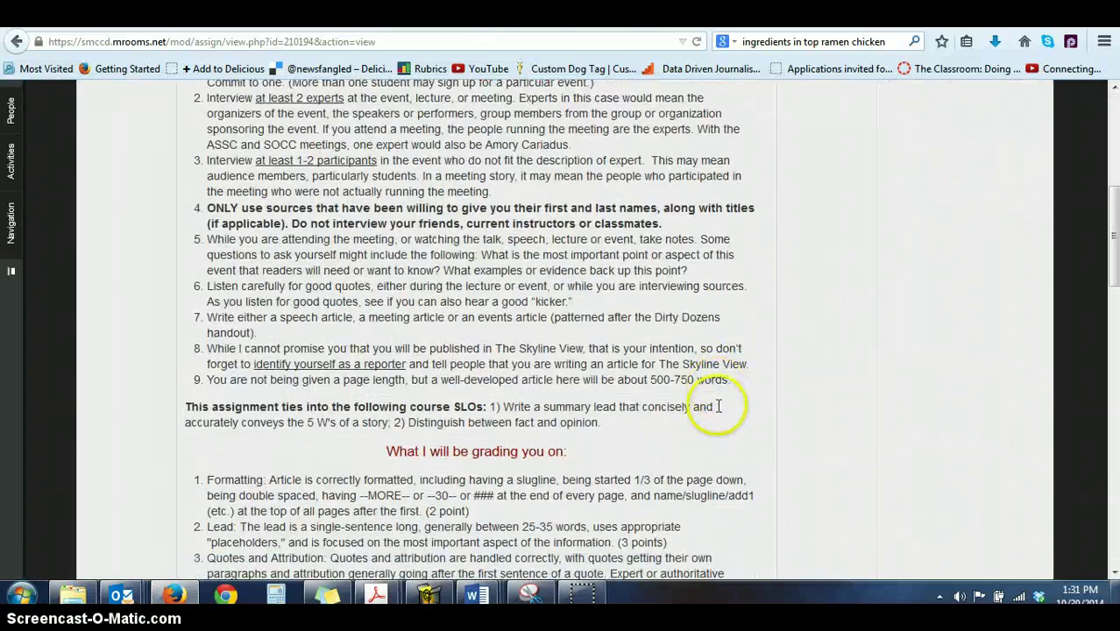
{"action": "scroll", "coordinate": [718, 405], "scroll_direction": "down", "scroll_amount": 8}
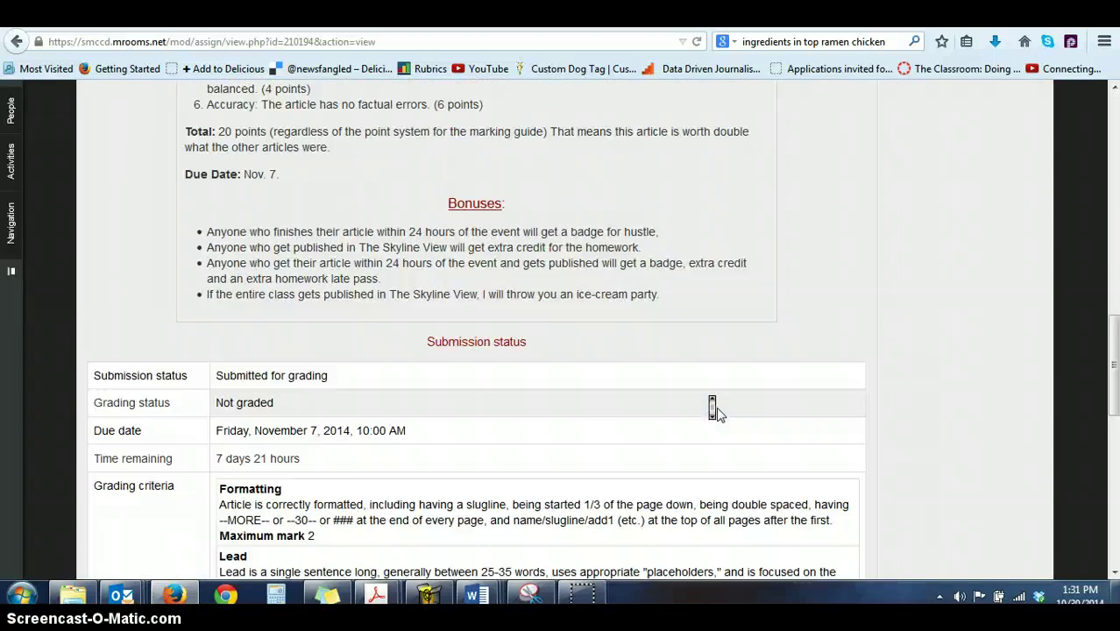
{"action": "scroll", "coordinate": [714, 411], "scroll_direction": "down", "scroll_amount": 8}
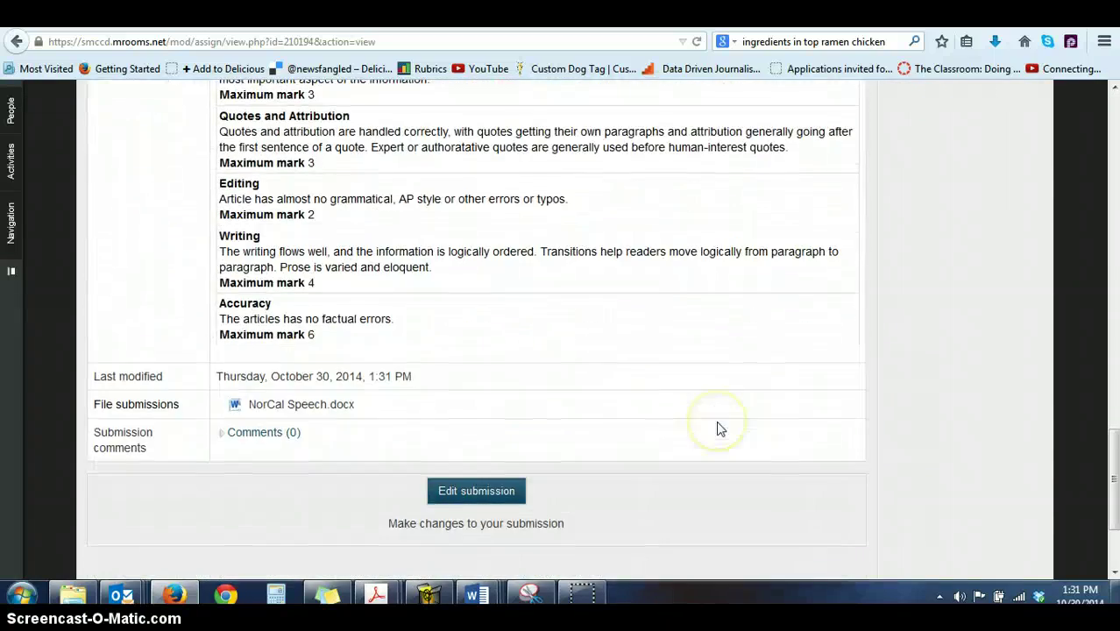
{"action": "scroll", "coordinate": [547, 392], "scroll_direction": "down", "scroll_amount": 1}
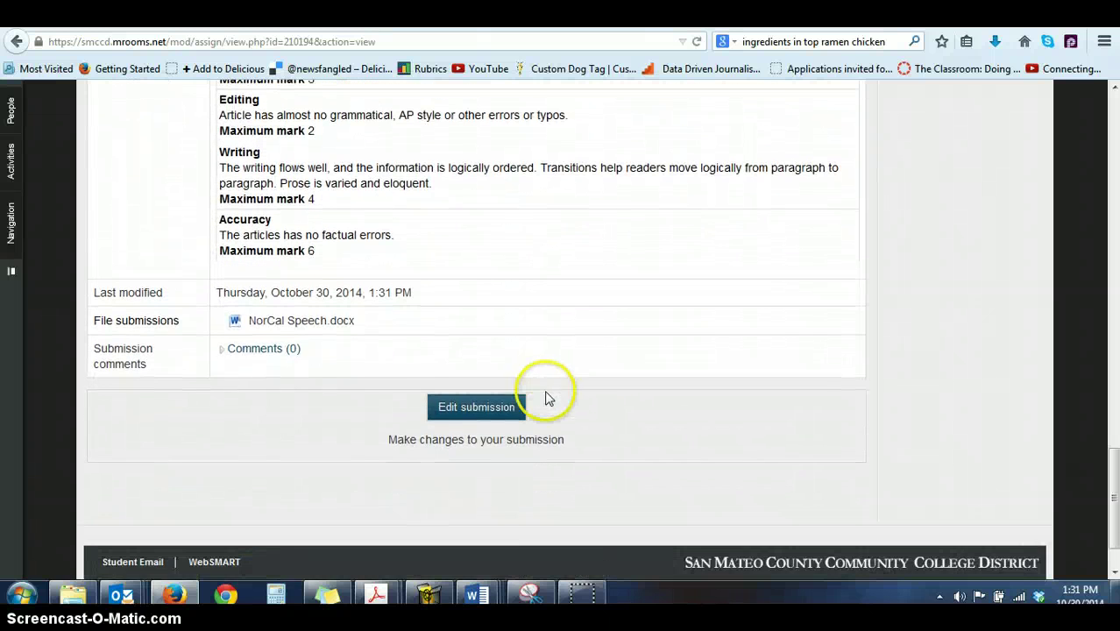
{"action": "left_click", "coordinate": [248, 350]}
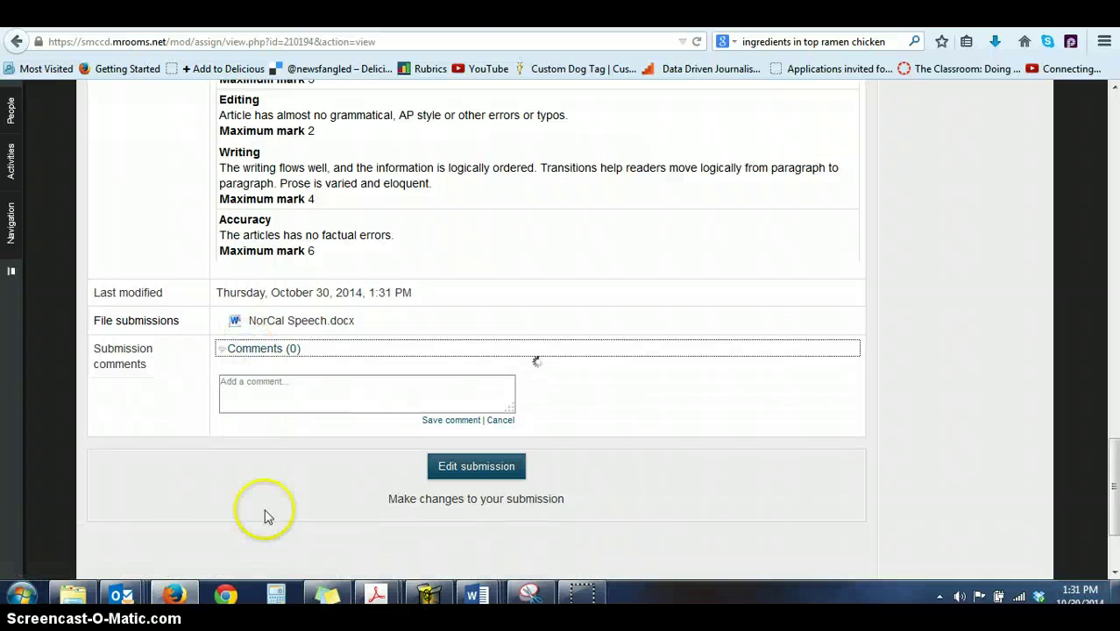
{"action": "left_click", "coordinate": [299, 386]}
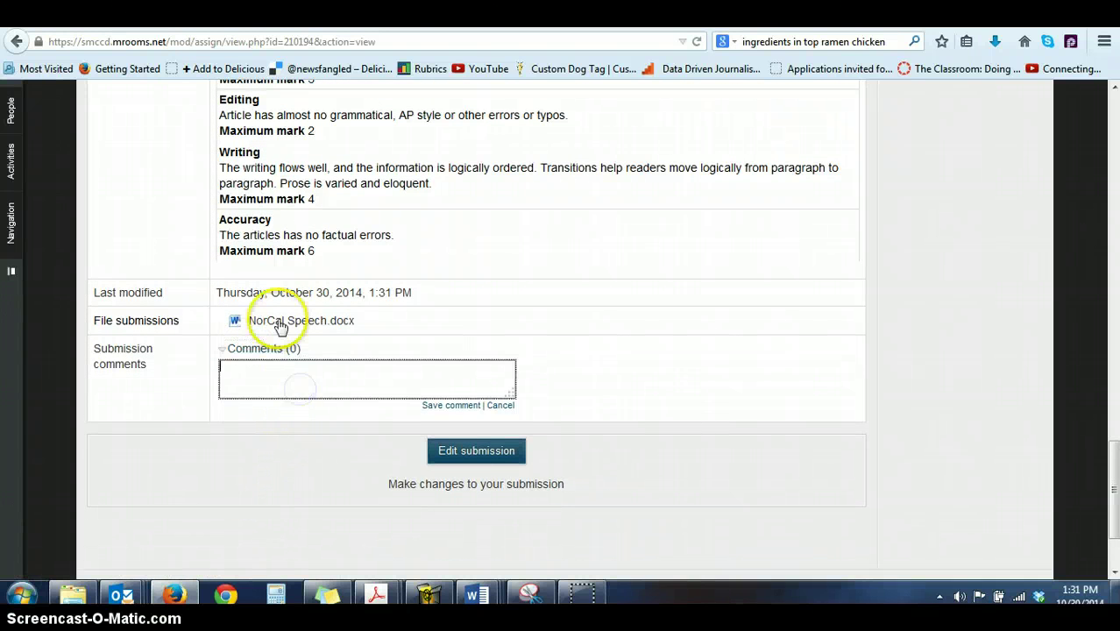
{"action": "left_click", "coordinate": [280, 326]}
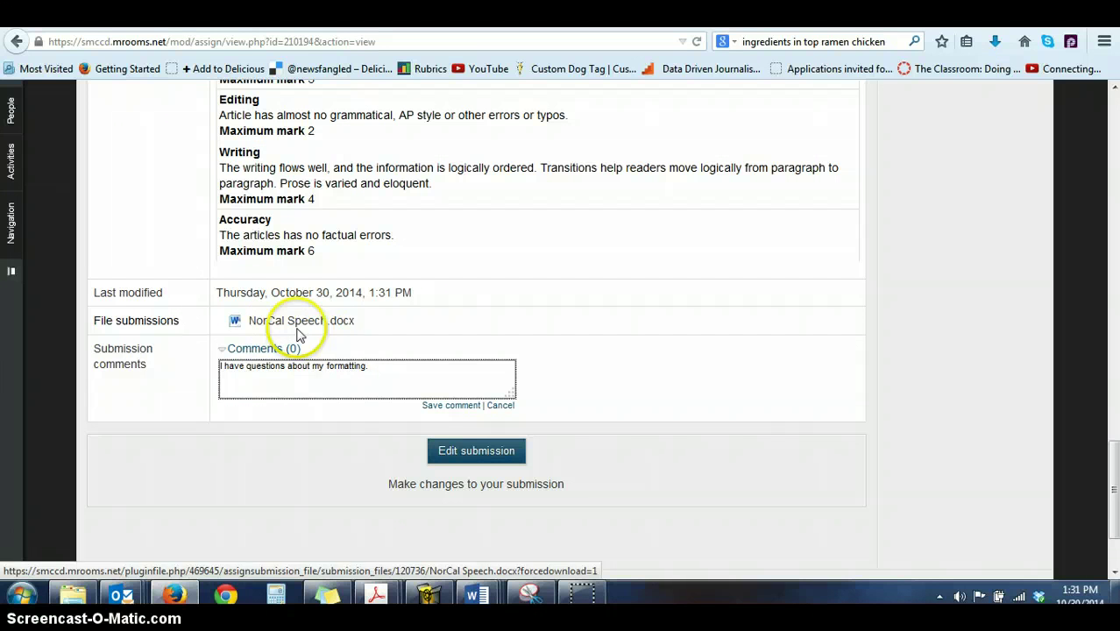
- Save the formatting comment, then return to the October 26–November 1 week via the breadcrumb
{"action": "left_click", "coordinate": [446, 407]}
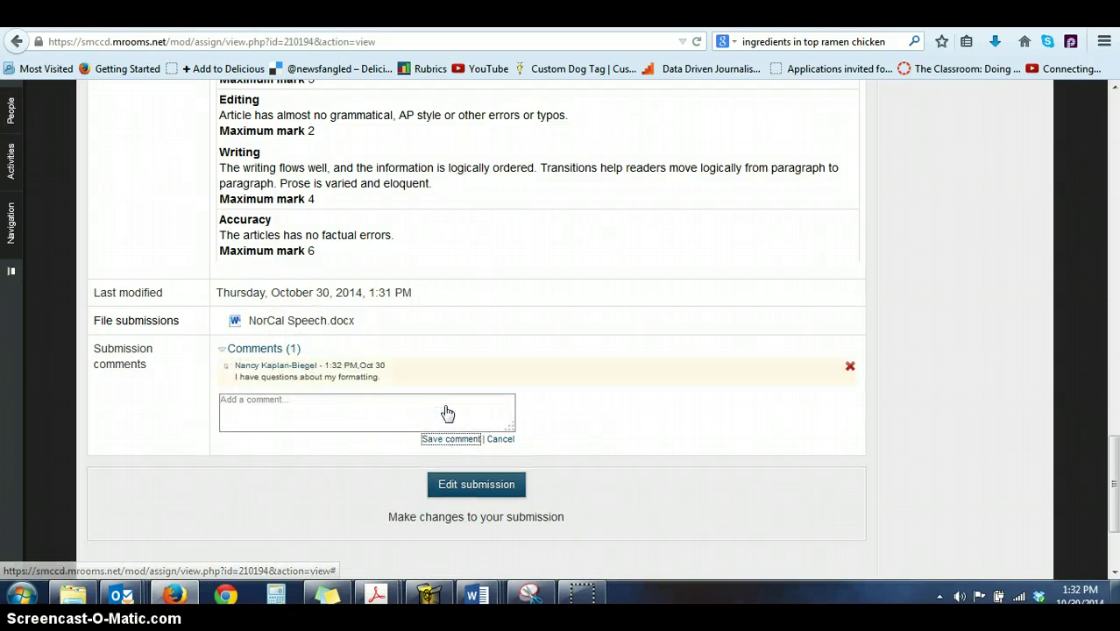
{"action": "left_click", "coordinate": [576, 390]}
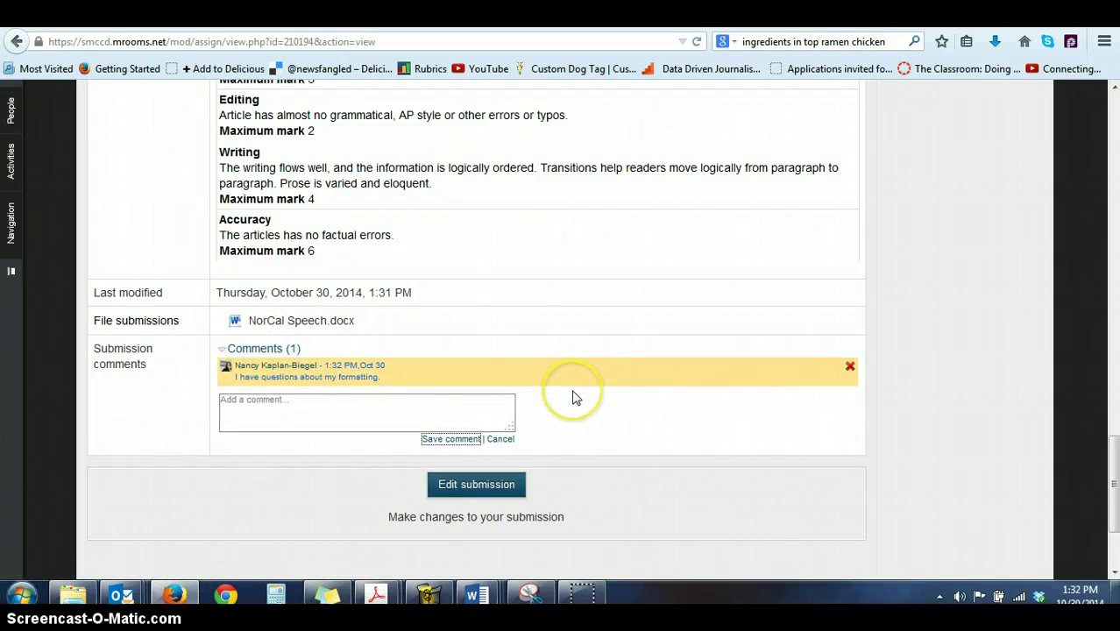
{"action": "scroll", "coordinate": [569, 394], "scroll_direction": "down", "scroll_amount": 3}
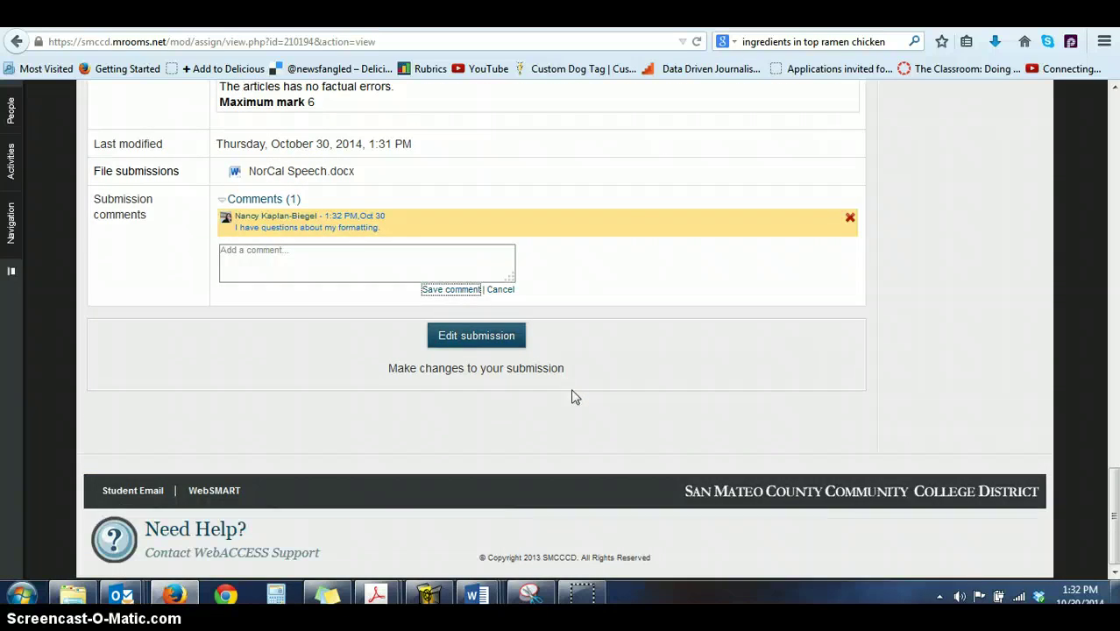
{"action": "scroll", "coordinate": [575, 394], "scroll_direction": "up", "scroll_amount": 15}
{"action": "left_click", "coordinate": [575, 393]}
{"action": "scroll", "coordinate": [574, 389], "scroll_direction": "up", "scroll_amount": 8}
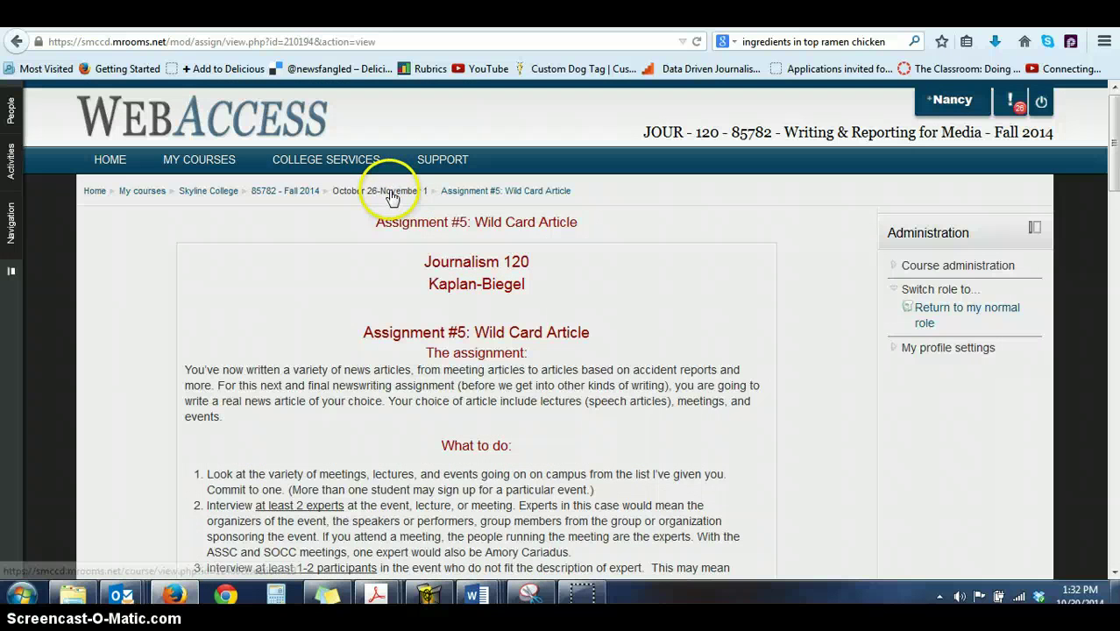
{"action": "left_click", "coordinate": [392, 194]}
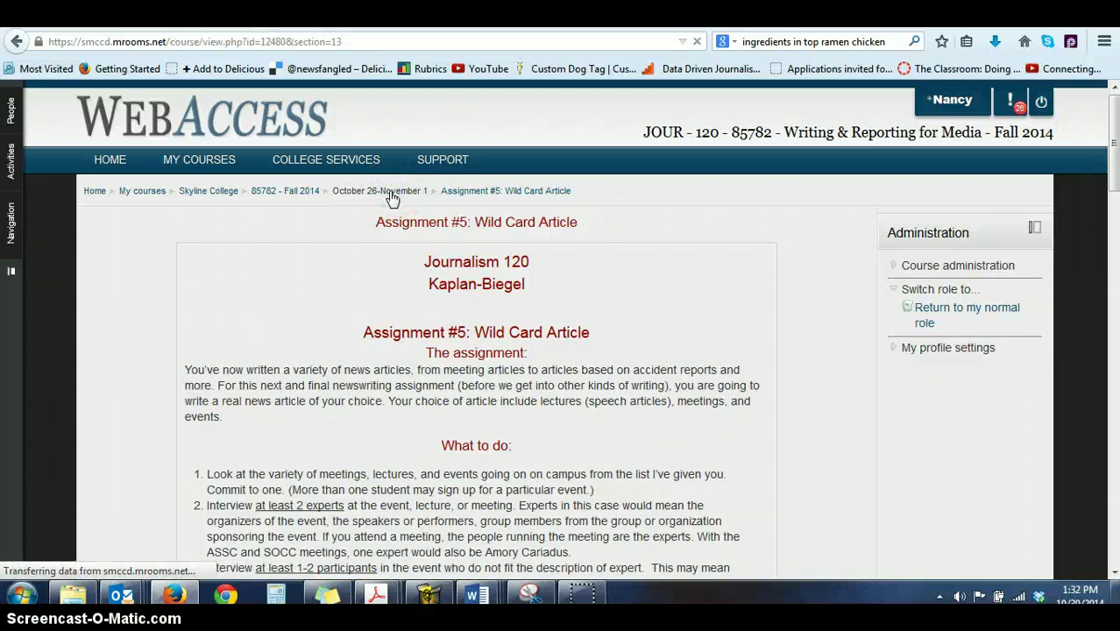